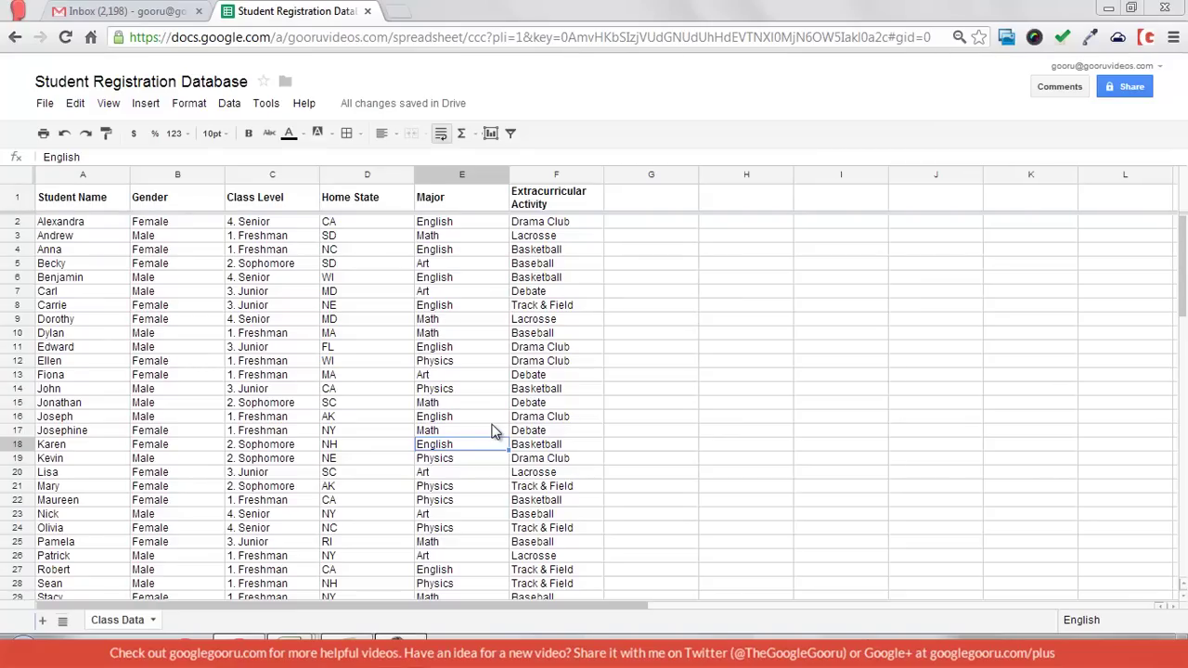
# Step: Create a pivot table report from Class Data A1:F31, switching updates to Manually and back
pyautogui.click(469, 405)
pyautogui.hotkey('ctrl', 'a')
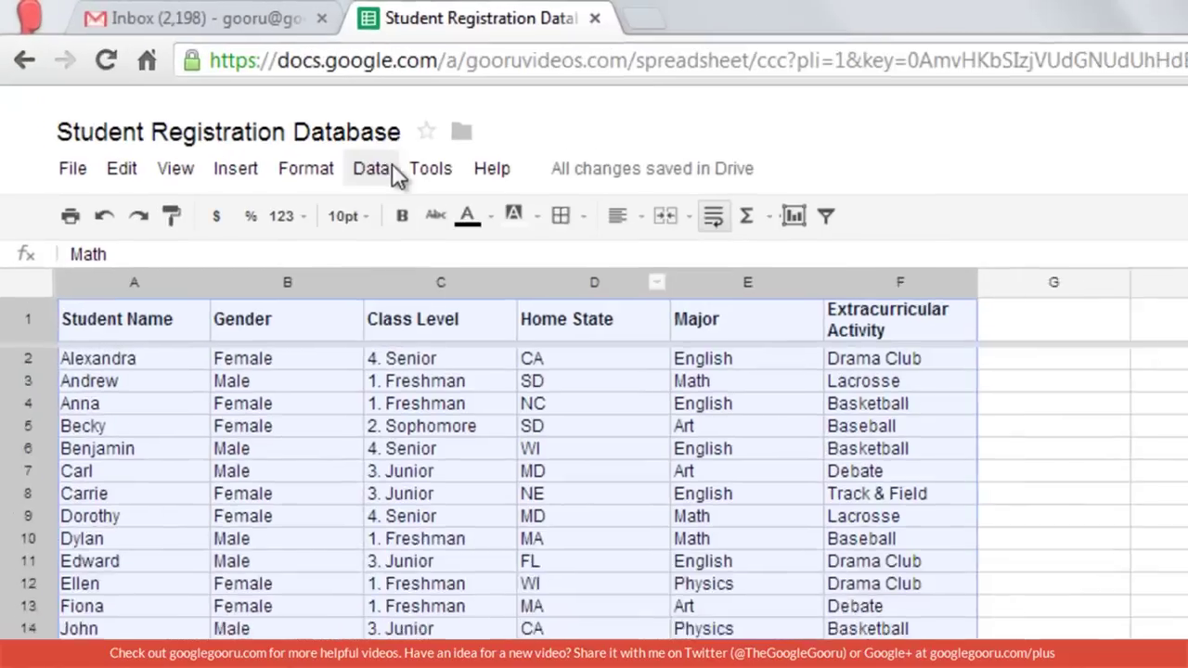
pyautogui.click(379, 170)
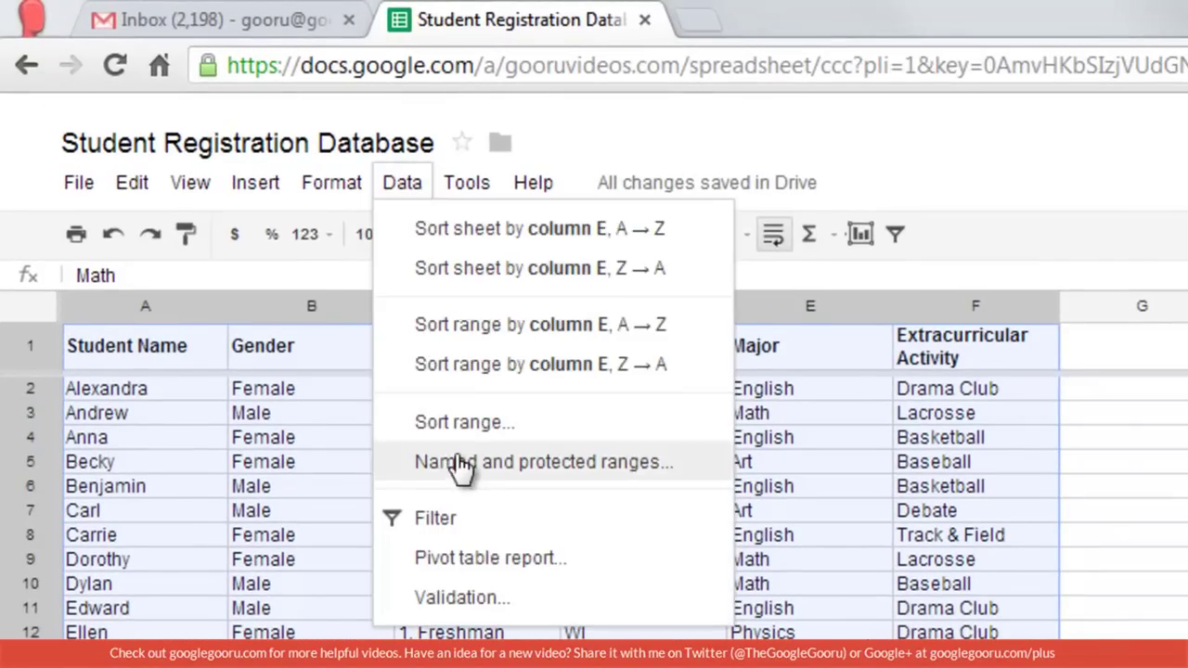
pyautogui.click(510, 557)
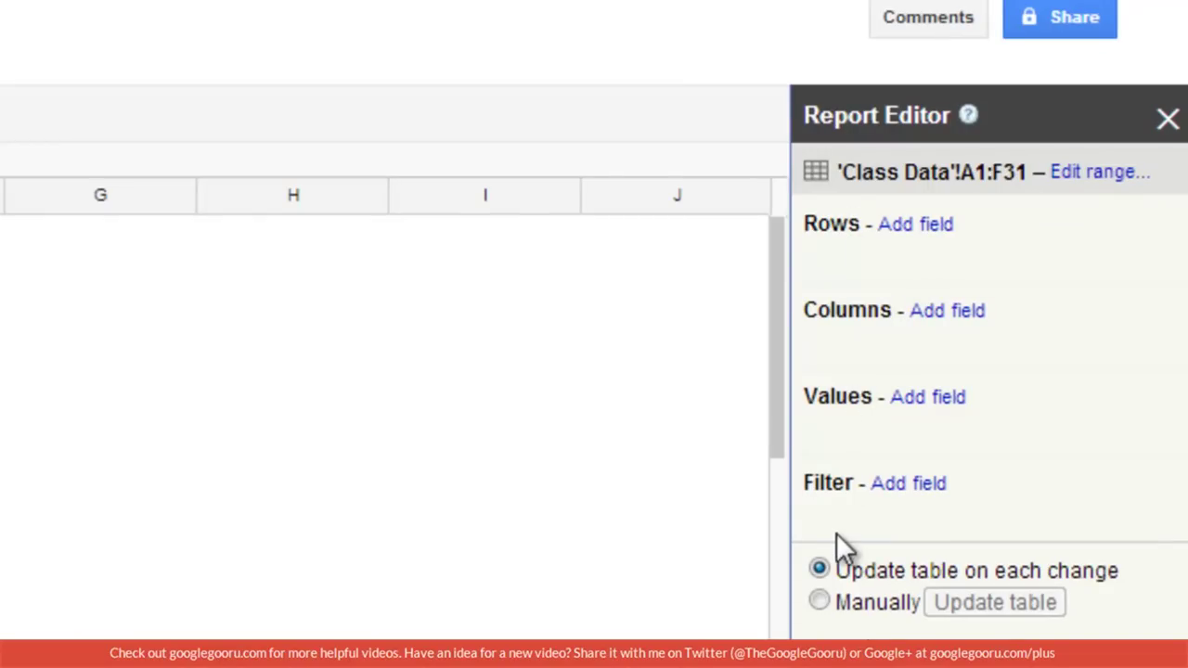
pyautogui.click(820, 603)
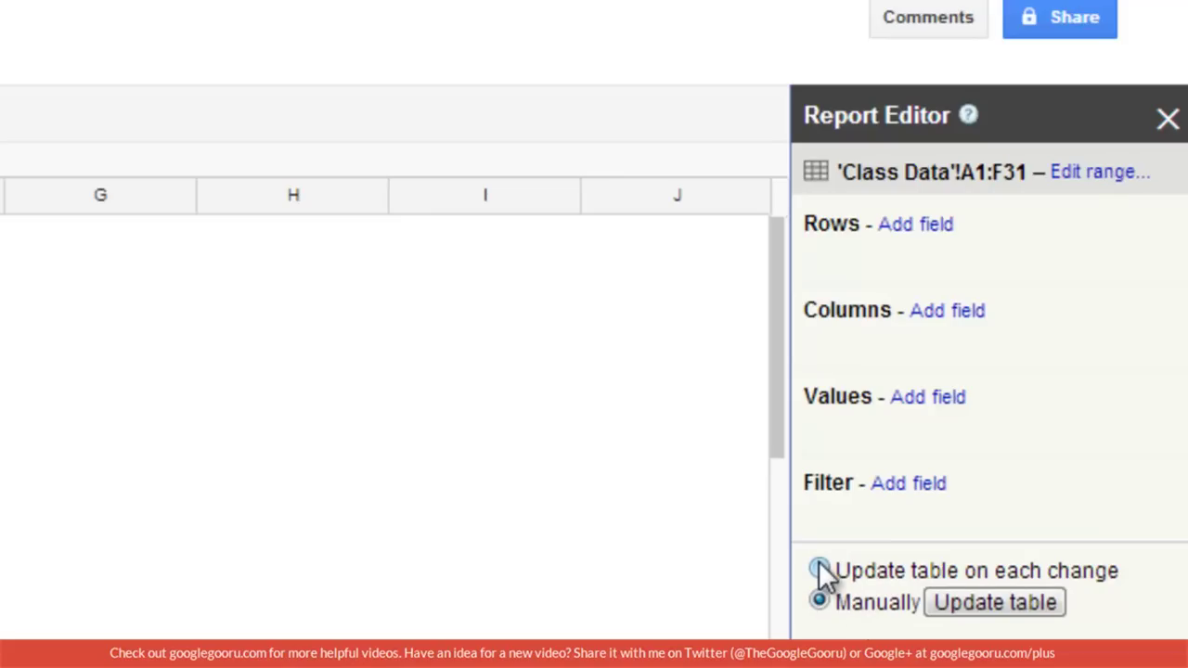
pyautogui.click(820, 570)
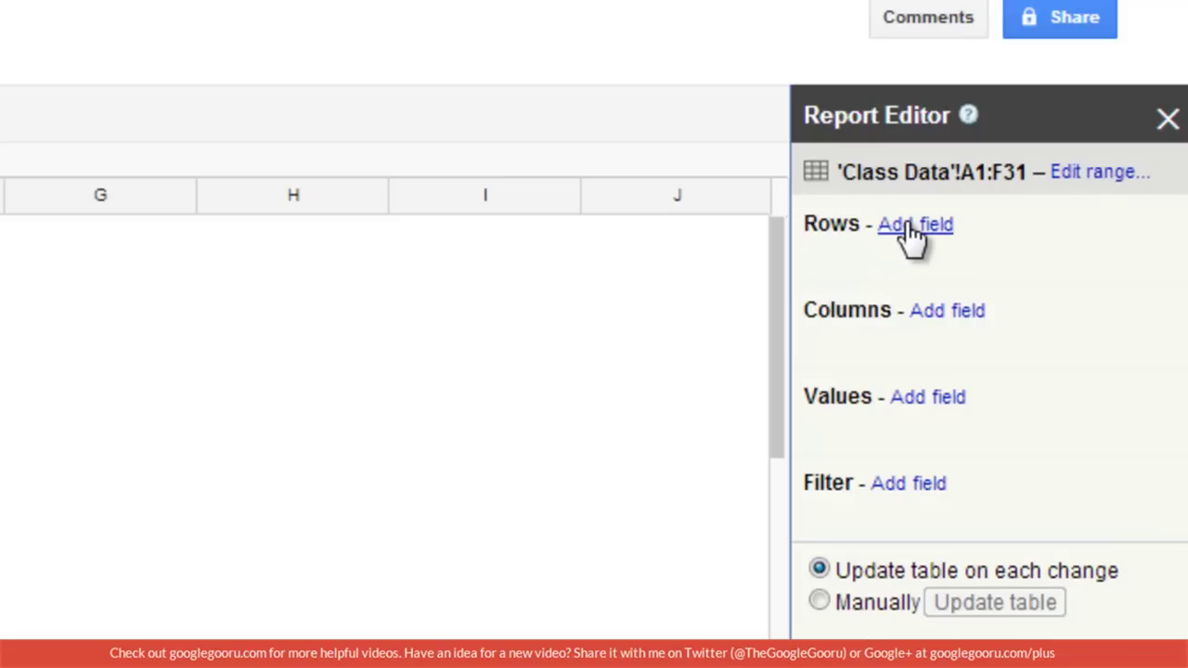
# Step: Group the pivot rows by Gender and the columns by Class Level
pyautogui.click(914, 230)
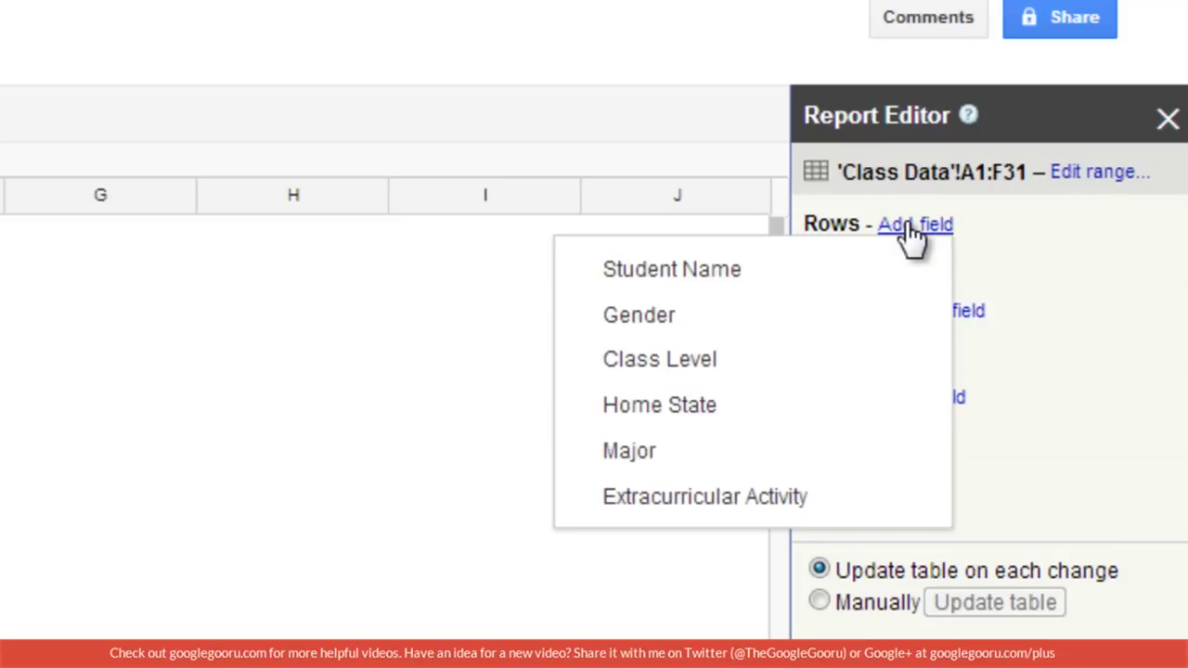
pyautogui.click(816, 338)
pyautogui.click(1067, 328)
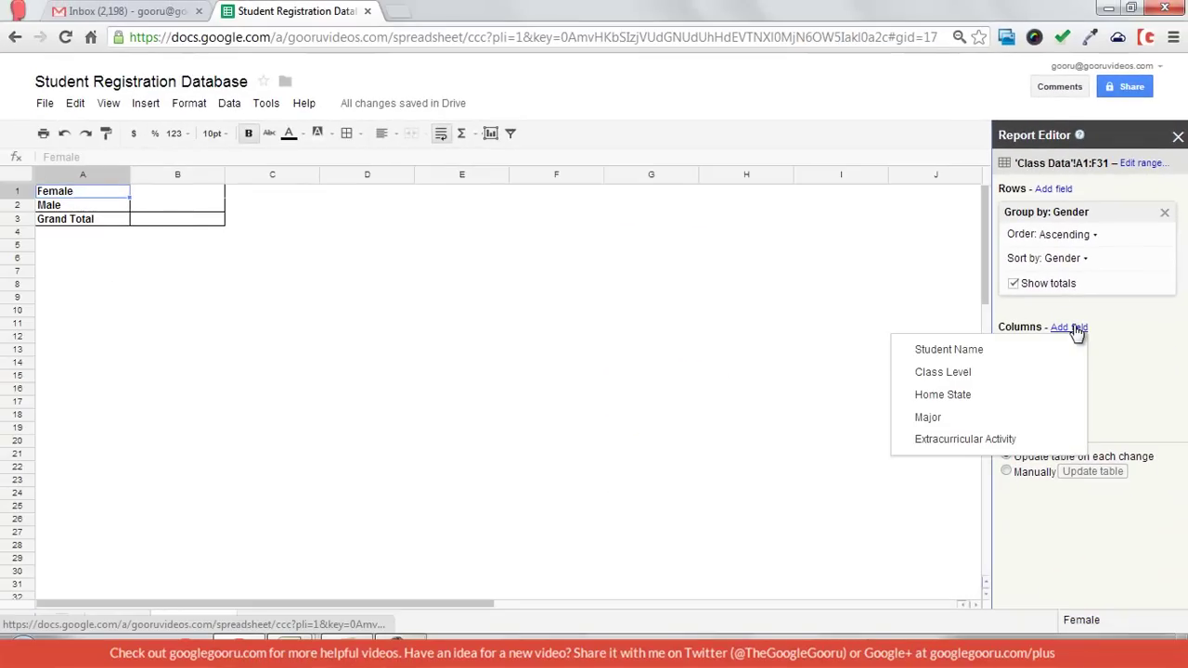
pyautogui.click(974, 372)
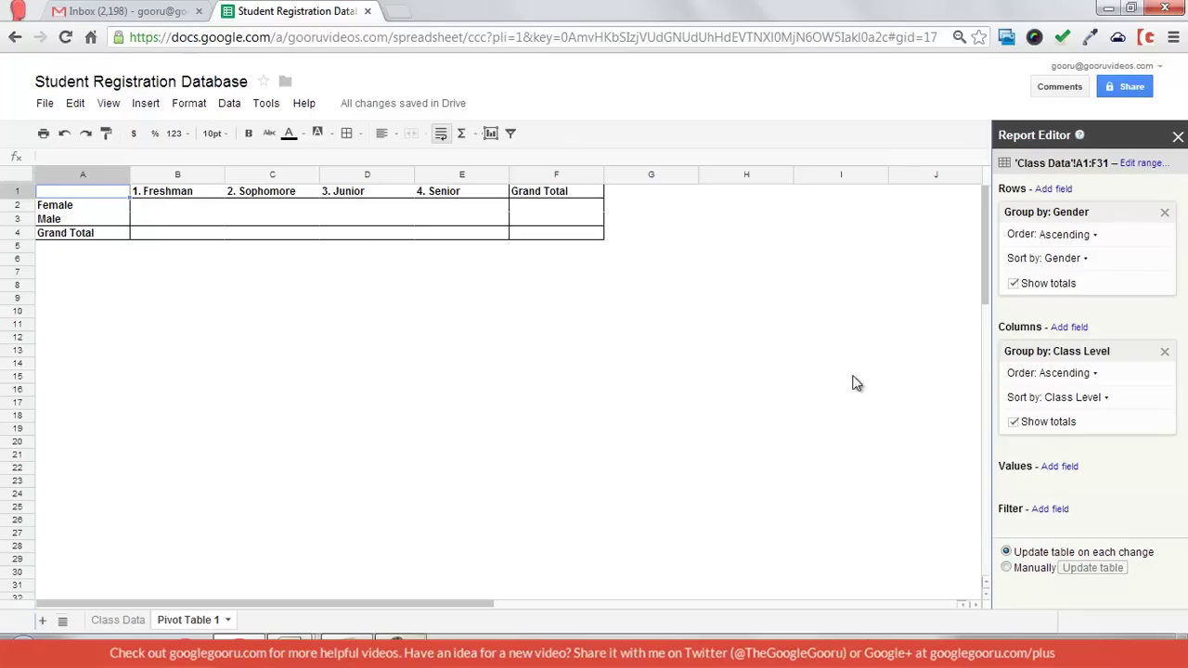
# Step: Add Class Level as values counted with COUNTA: 15 female, 15 male, 30 total
pyautogui.click(1057, 467)
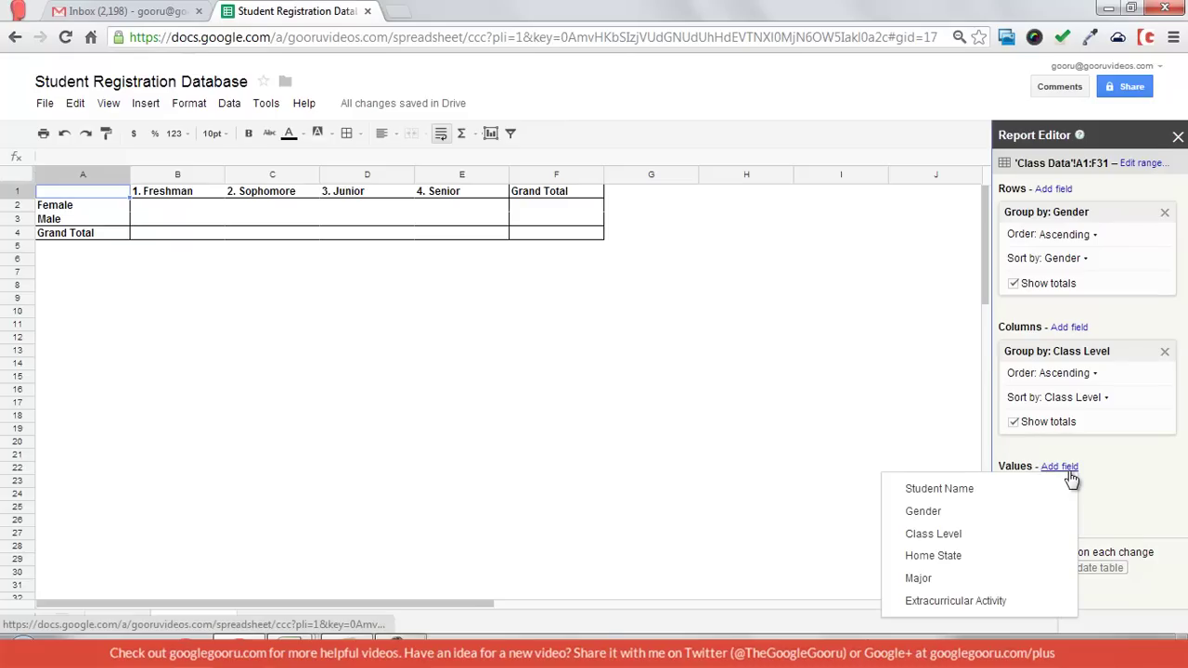
pyautogui.click(973, 543)
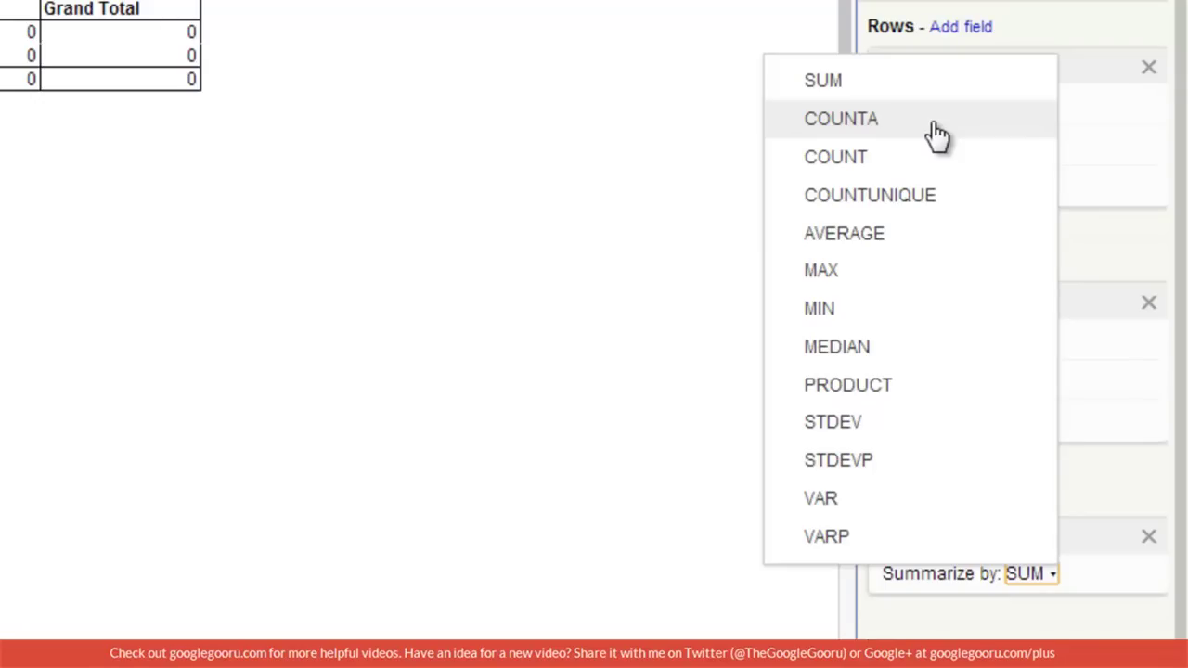
pyautogui.click(932, 121)
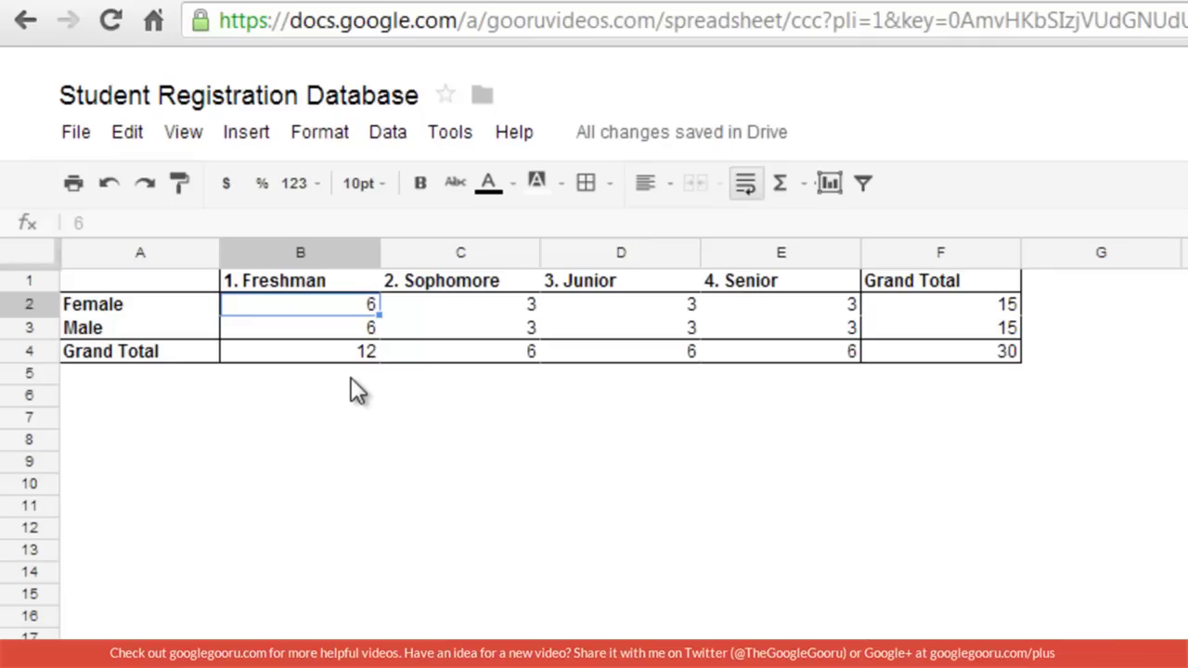
pyautogui.click(350, 377)
pyautogui.click(349, 281)
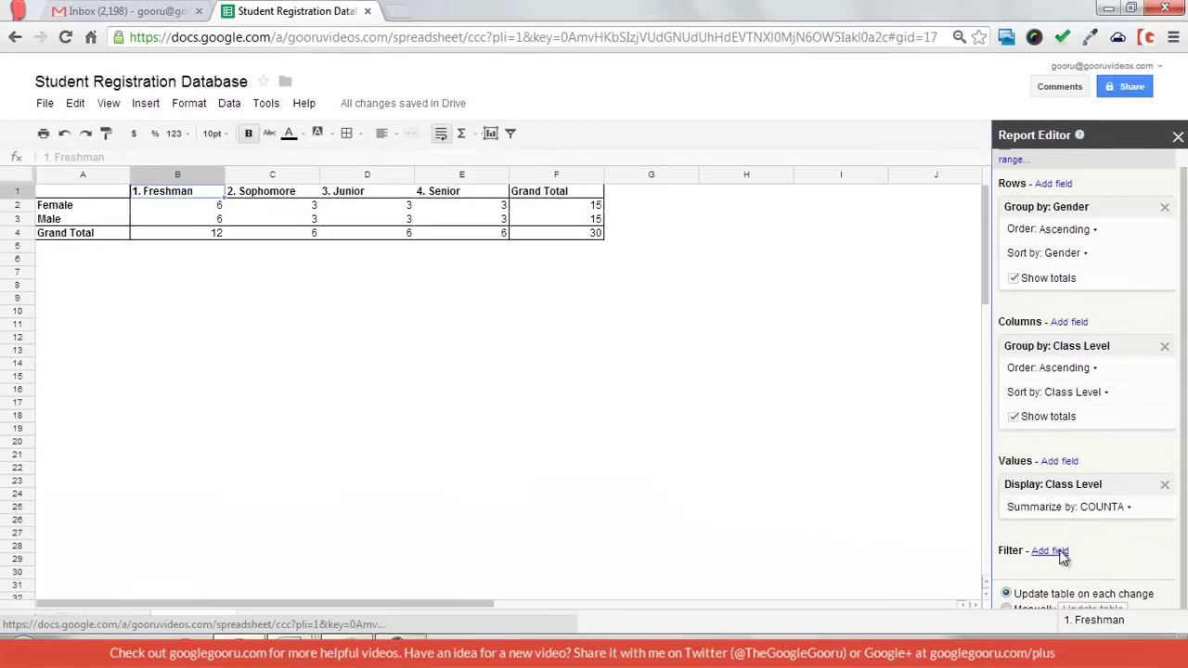
# Step: Add a Student Name filter excluding one female freshman, bringing the grand total to 29
pyautogui.click(1049, 550)
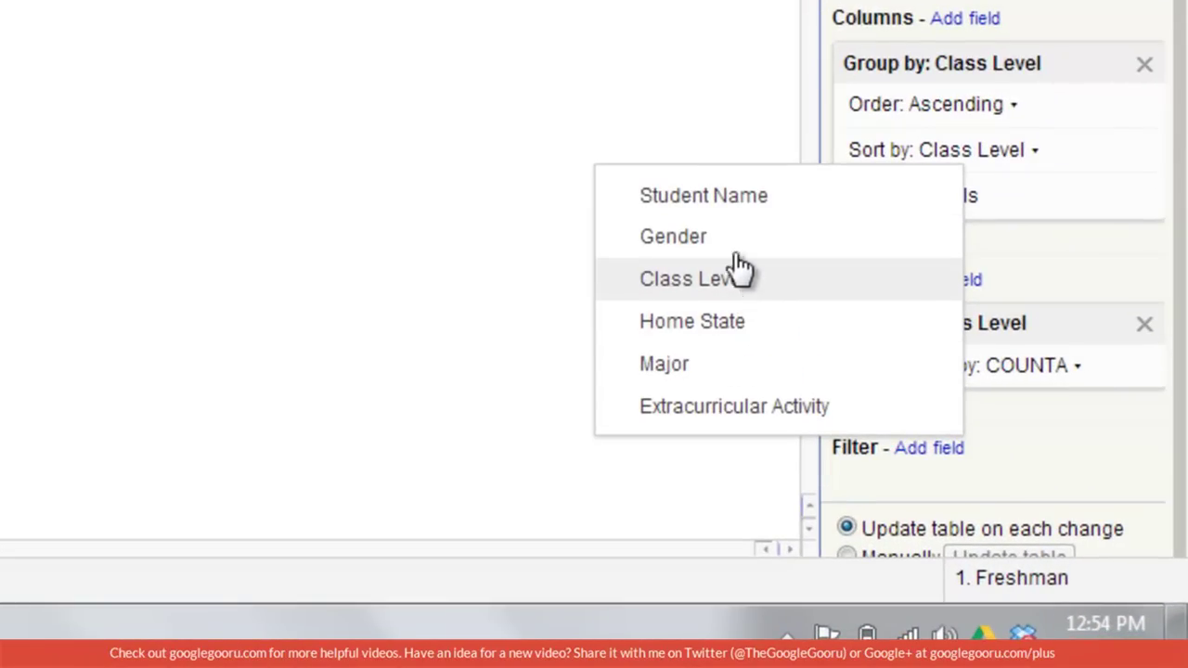
pyautogui.click(730, 197)
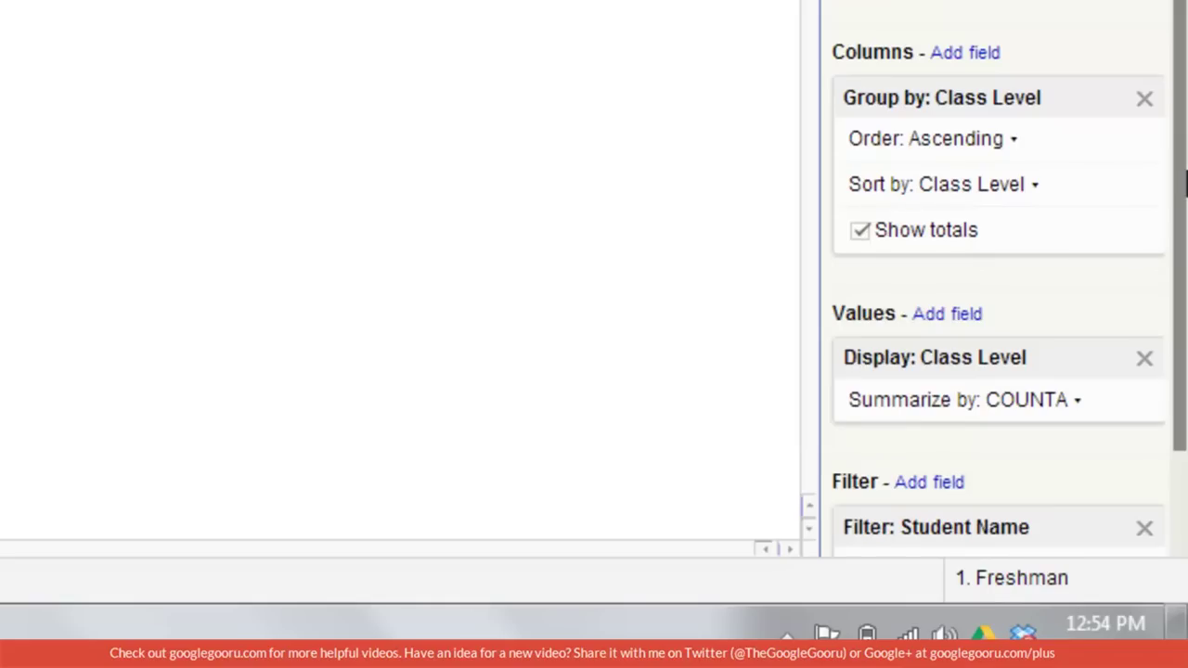
pyautogui.scroll(-2, 1178, 232)
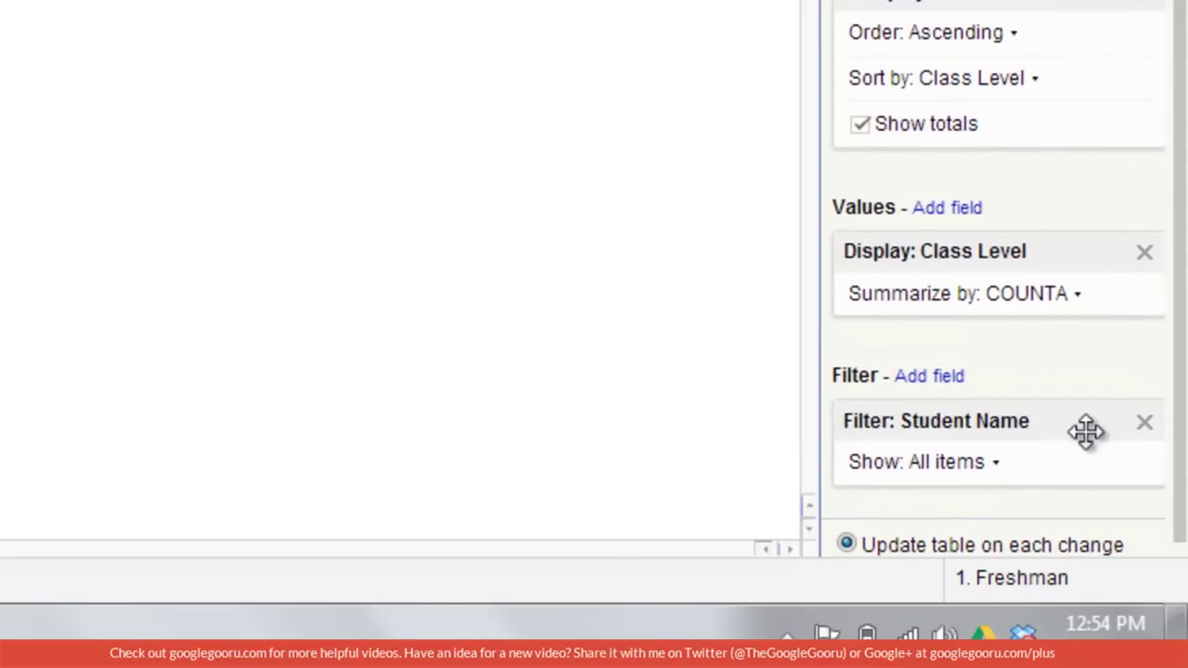
pyautogui.click(946, 462)
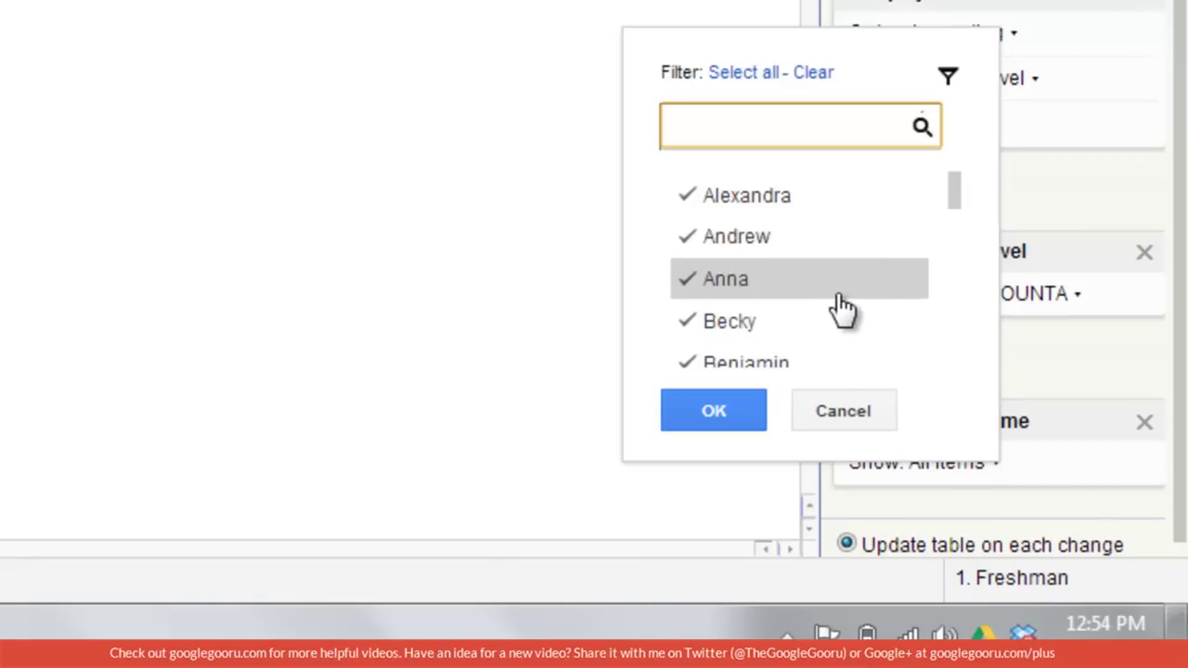
pyautogui.click(807, 283)
pyautogui.click(710, 415)
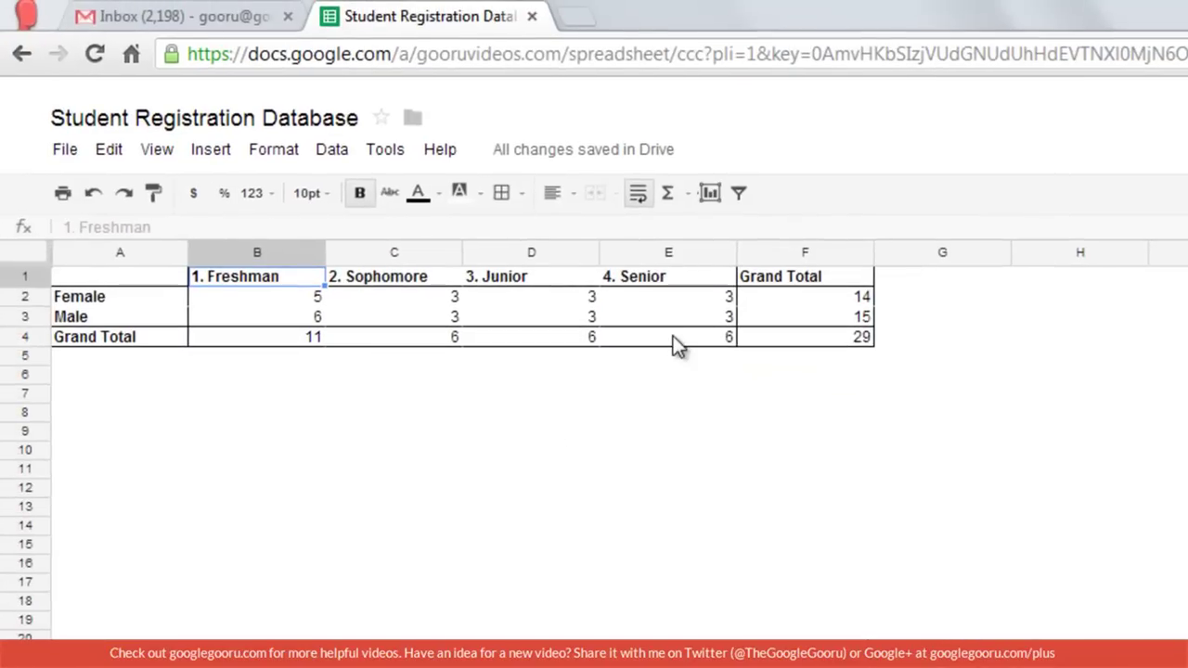
pyautogui.click(798, 339)
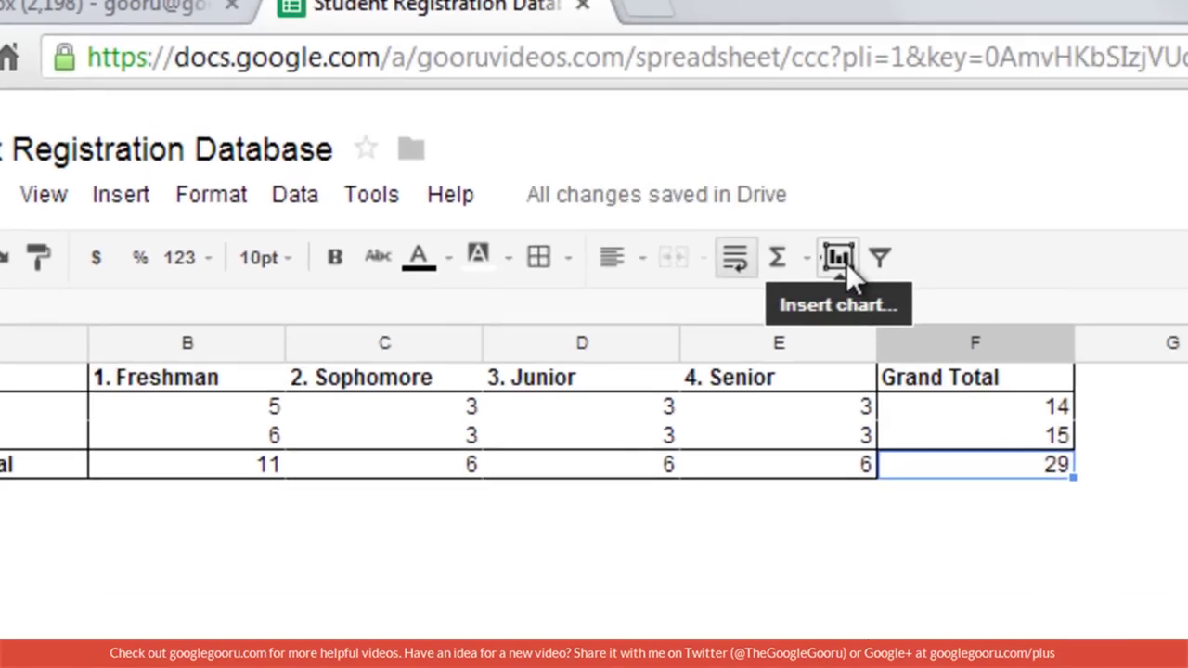
# Step: Insert a column chart built from the pivot range A1:F4
pyautogui.click(846, 264)
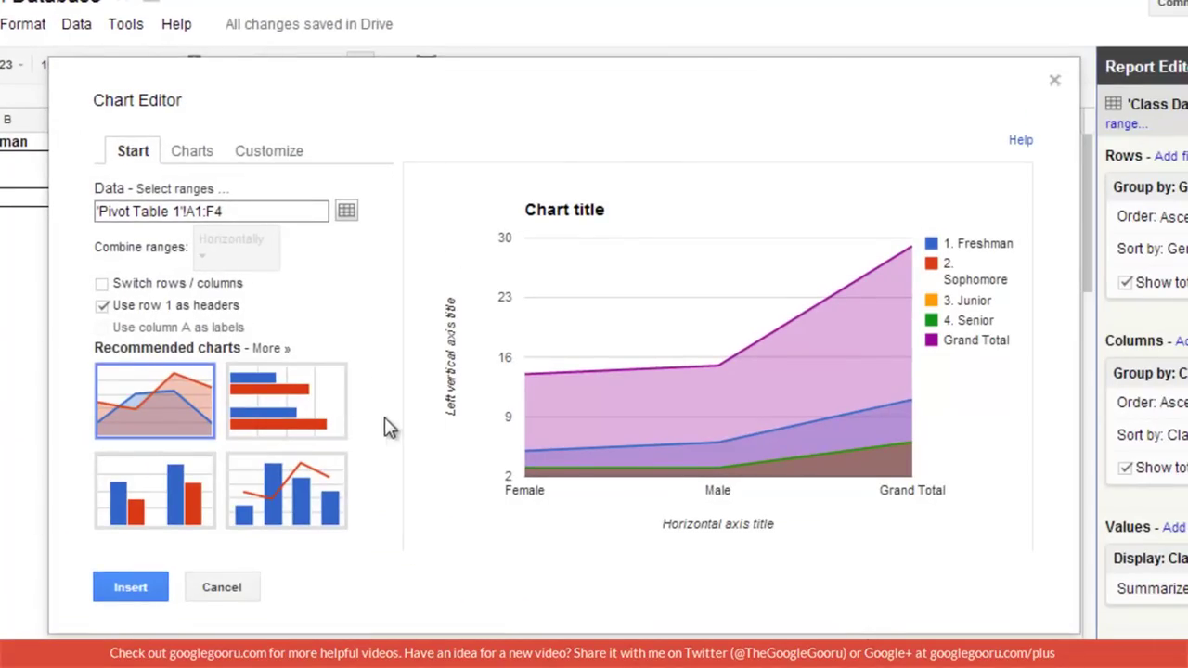
pyautogui.click(295, 491)
pyautogui.click(188, 153)
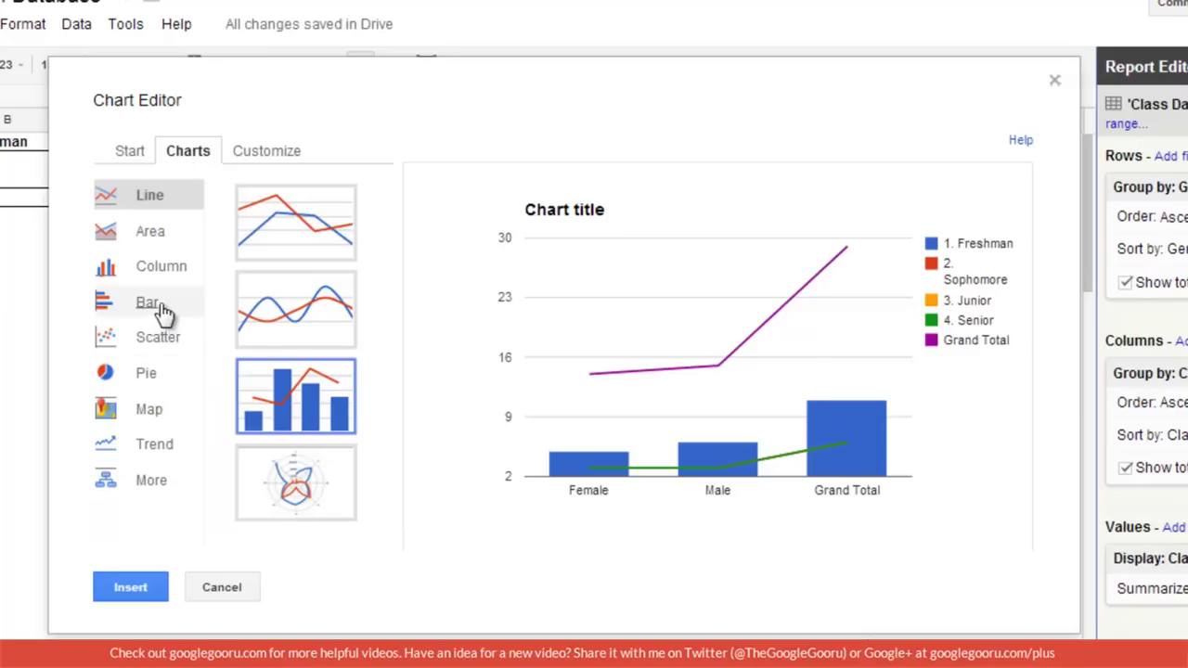
pyautogui.click(130, 151)
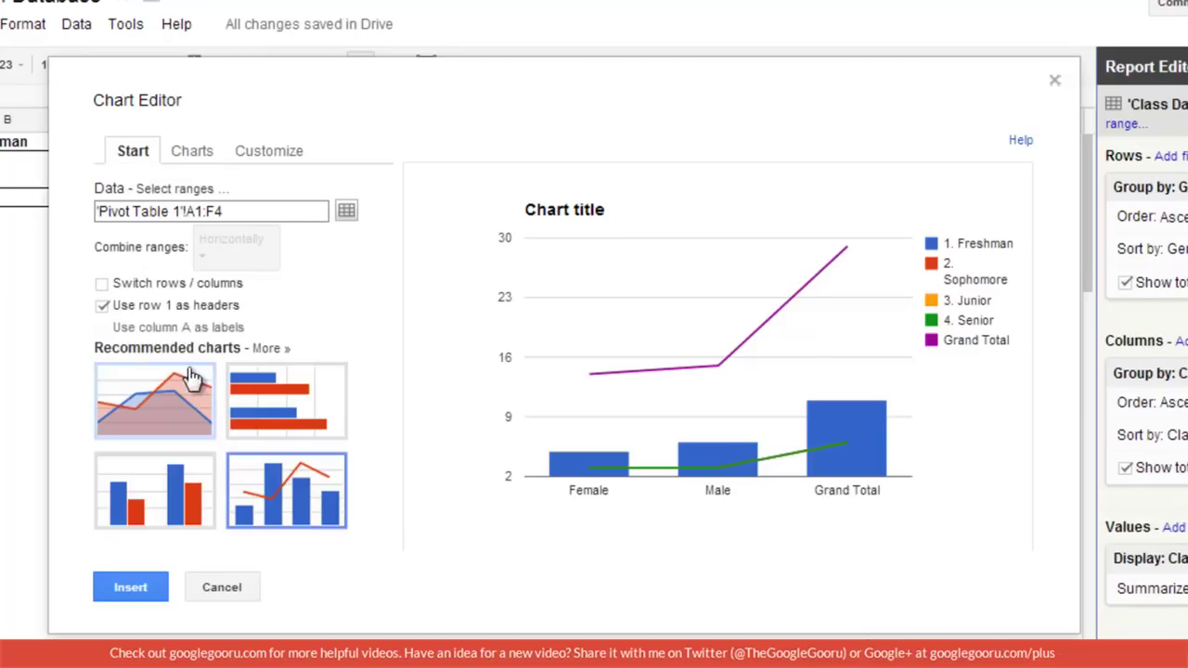
pyautogui.click(176, 477)
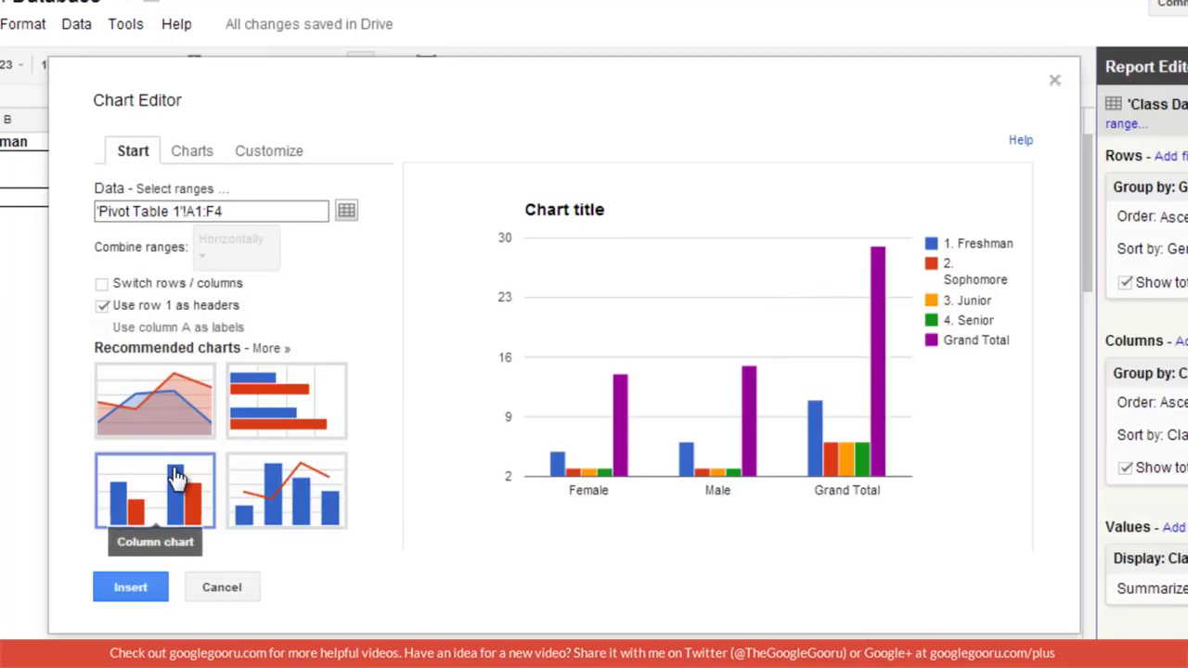
pyautogui.click(130, 587)
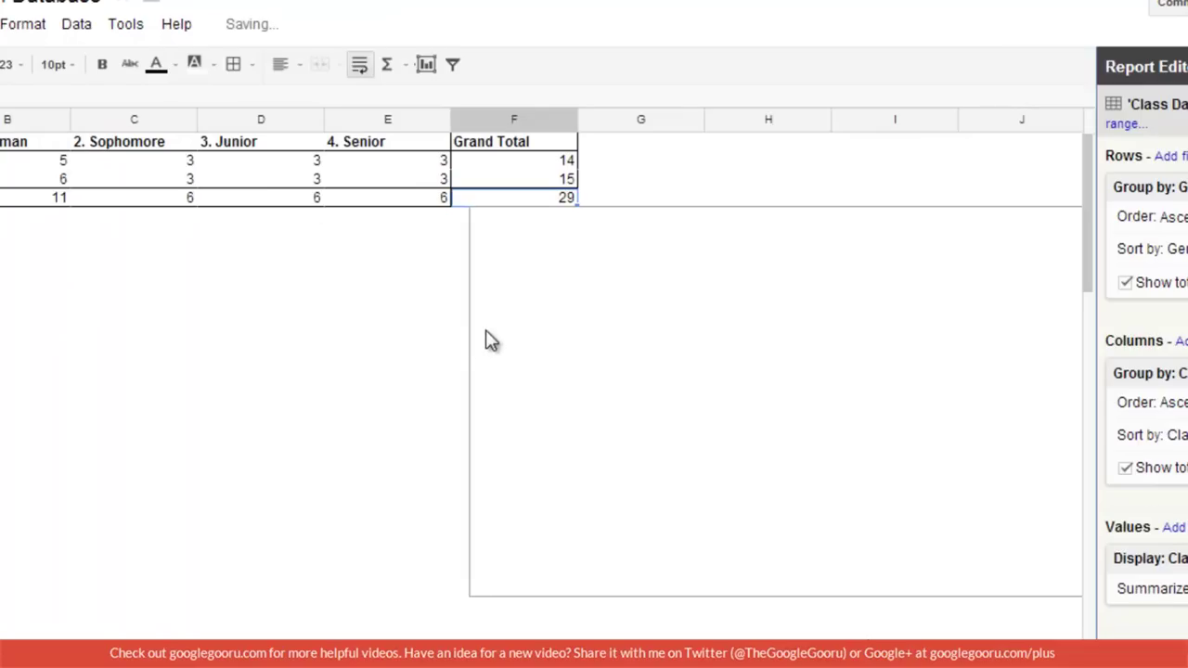
# Step: Set the chart title to 'Class Size by Gender'
pyautogui.click(648, 262)
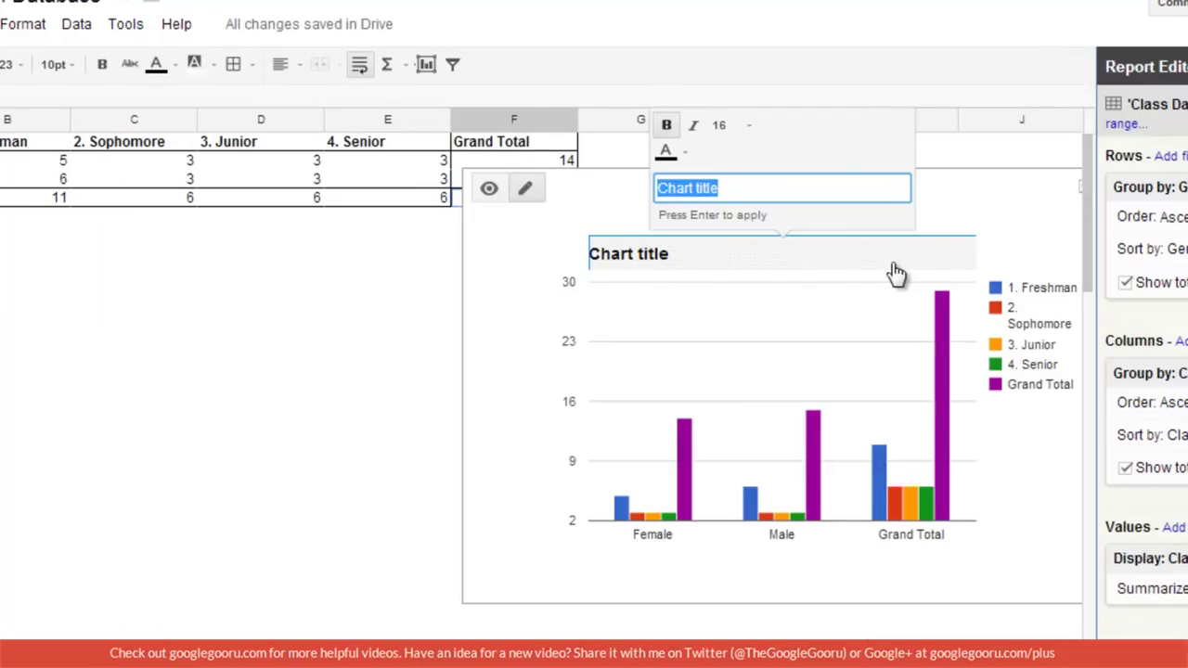
pyautogui.write('Class s')
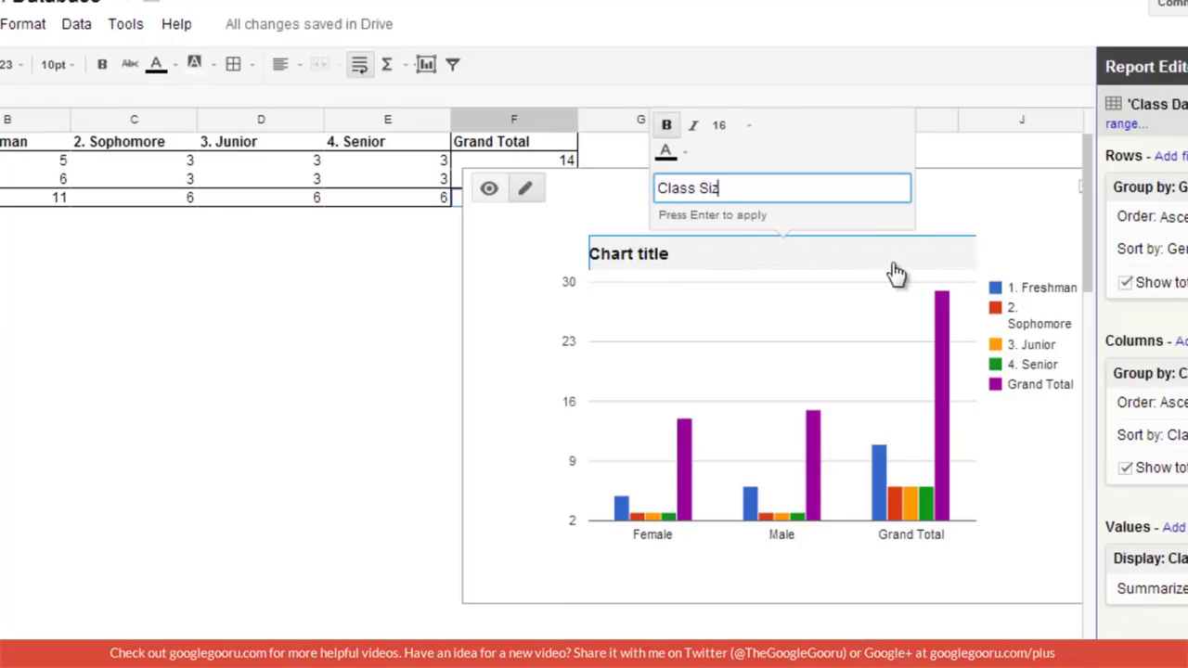
pyautogui.write('e by Gender')
pyautogui.press('Return')
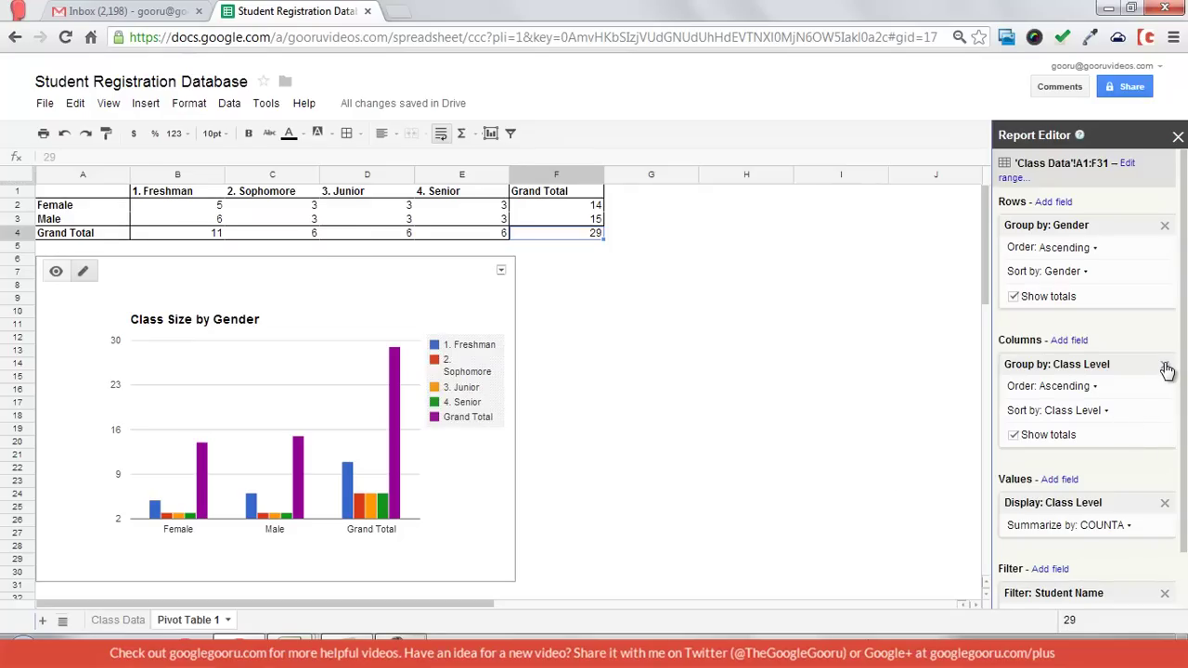
# Step: Replace the Class Level column grouping with Major, then select the chart for retitling
pyautogui.click(1164, 366)
pyautogui.click(1076, 329)
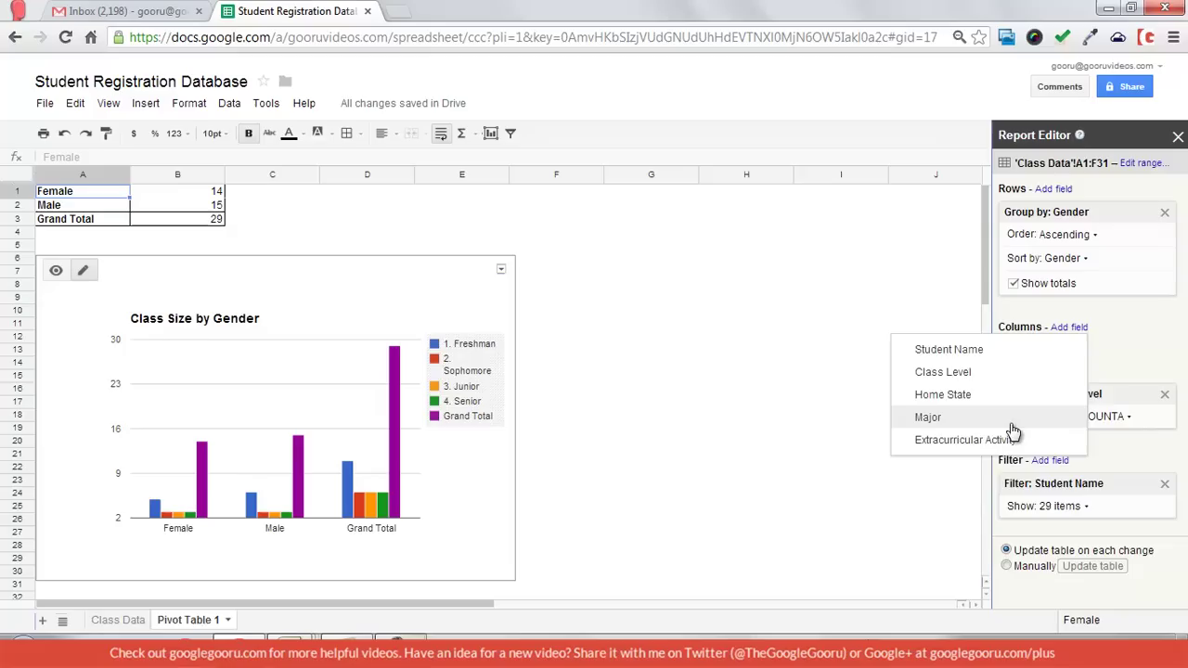
pyautogui.click(928, 418)
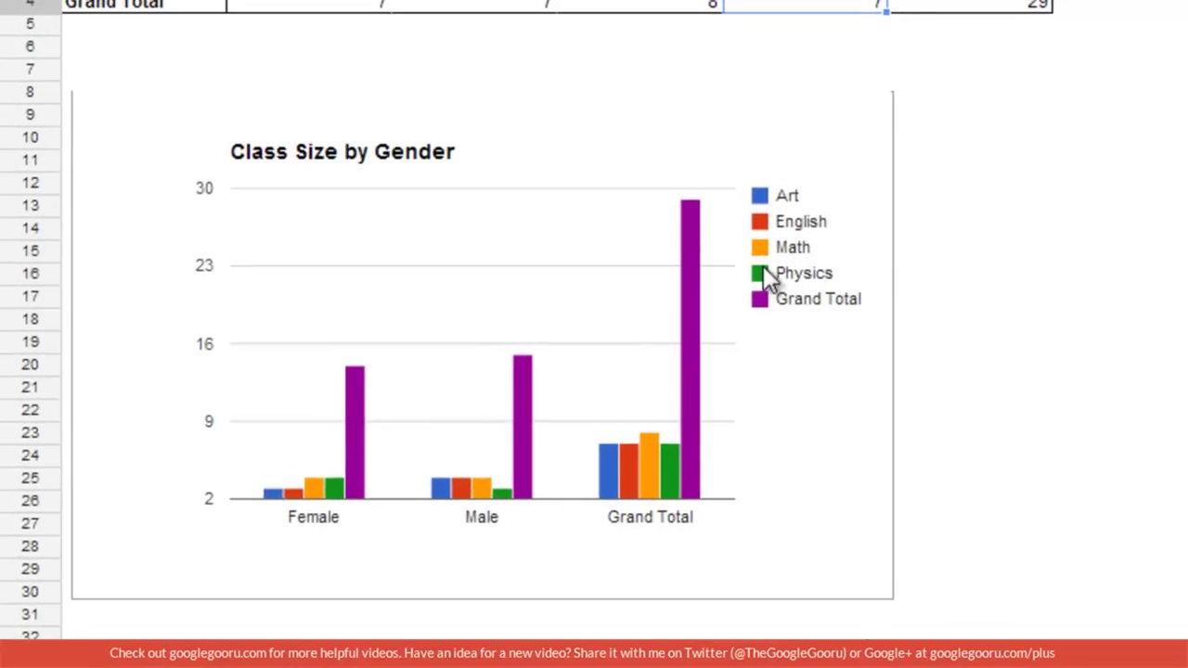
pyautogui.click(423, 163)
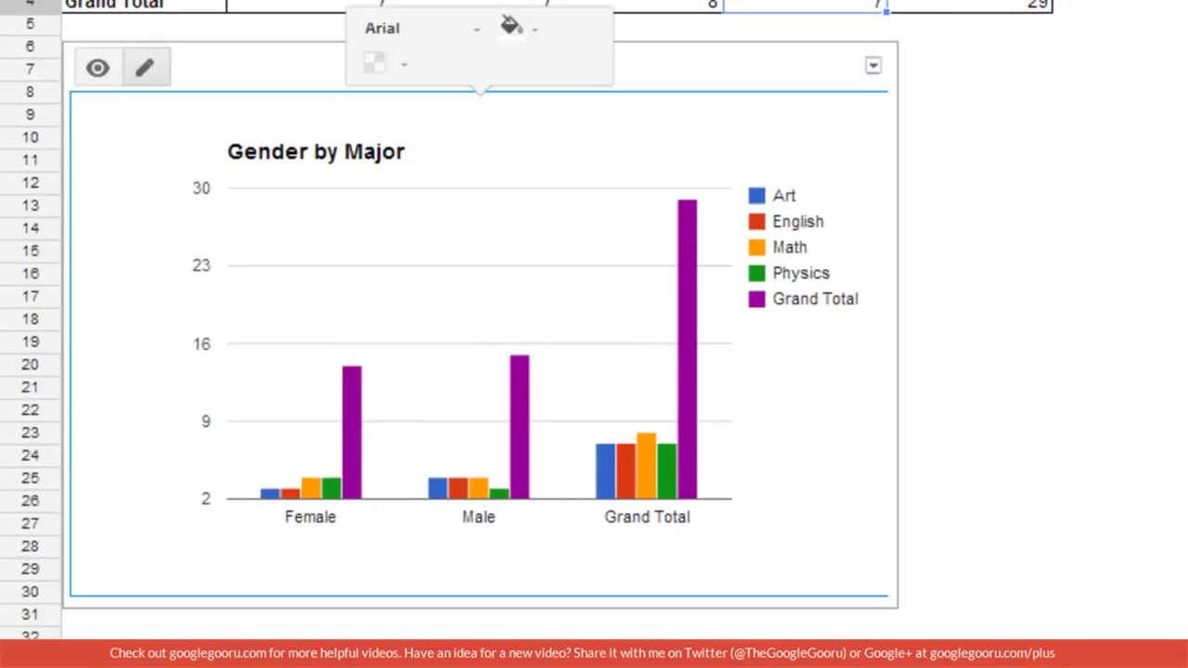